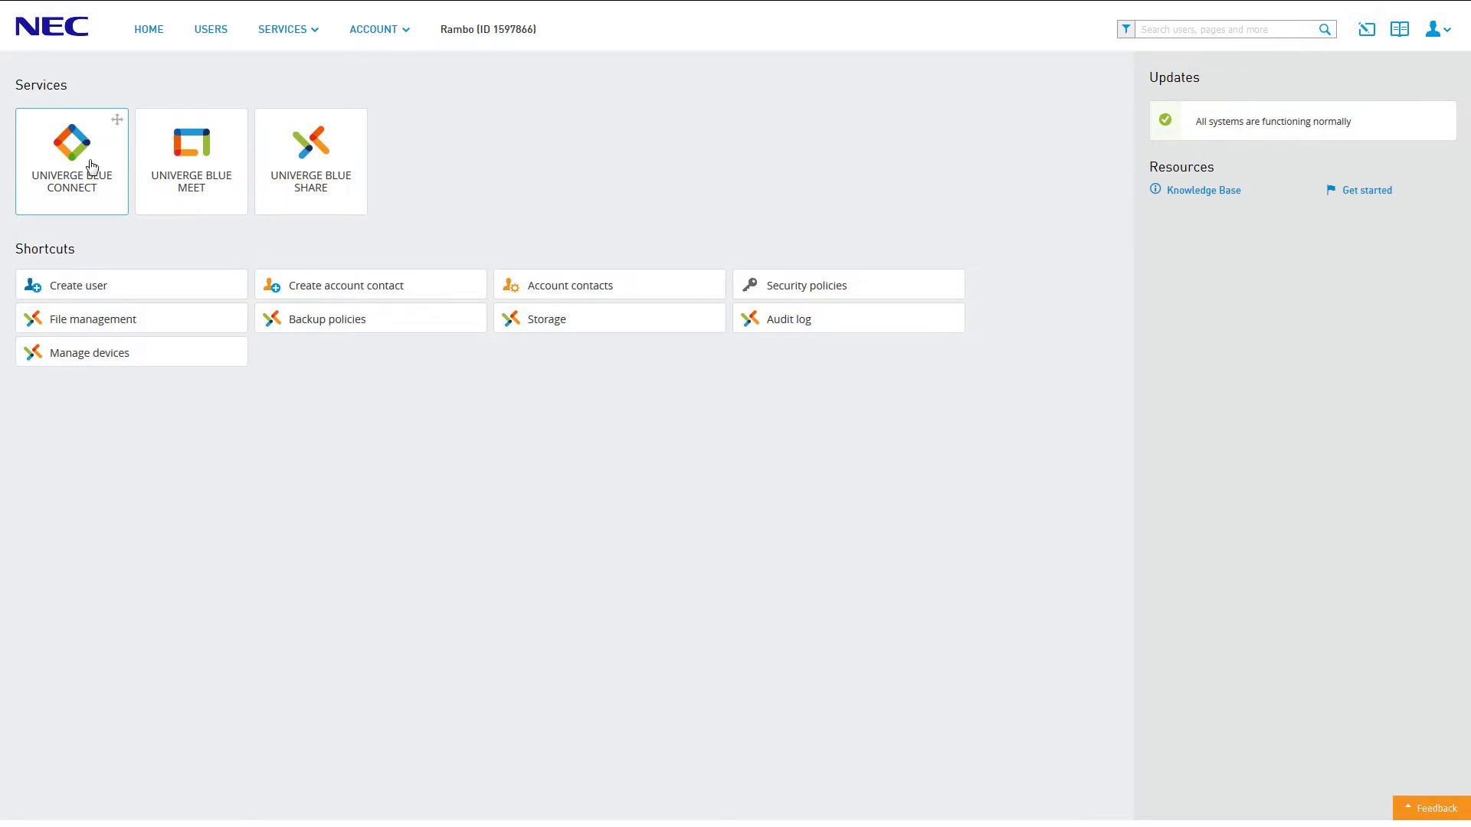
- Go to the UNIVERGE BLUE CONNECT service from the Services menu
click(298, 36)
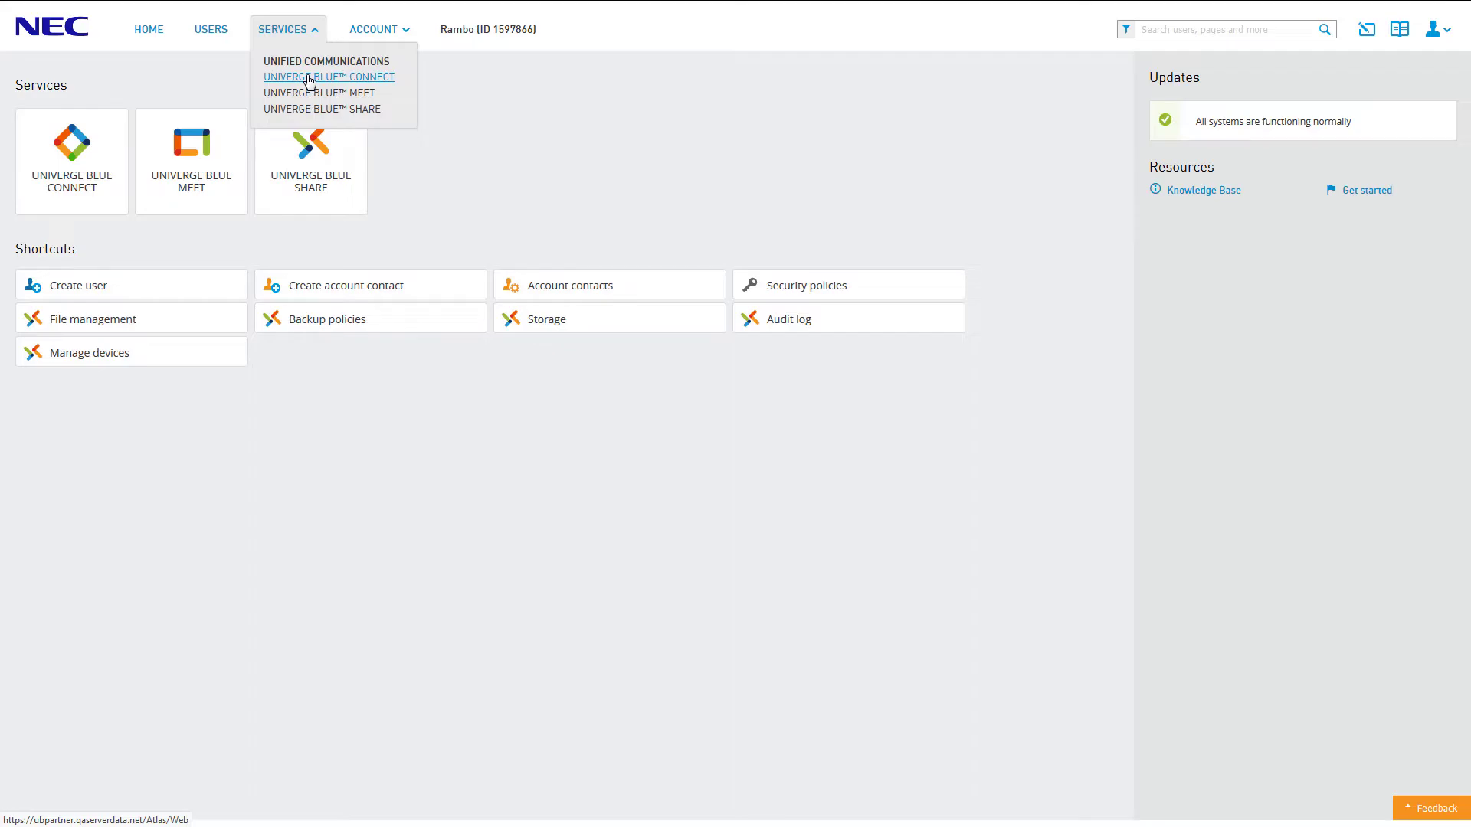
click(310, 77)
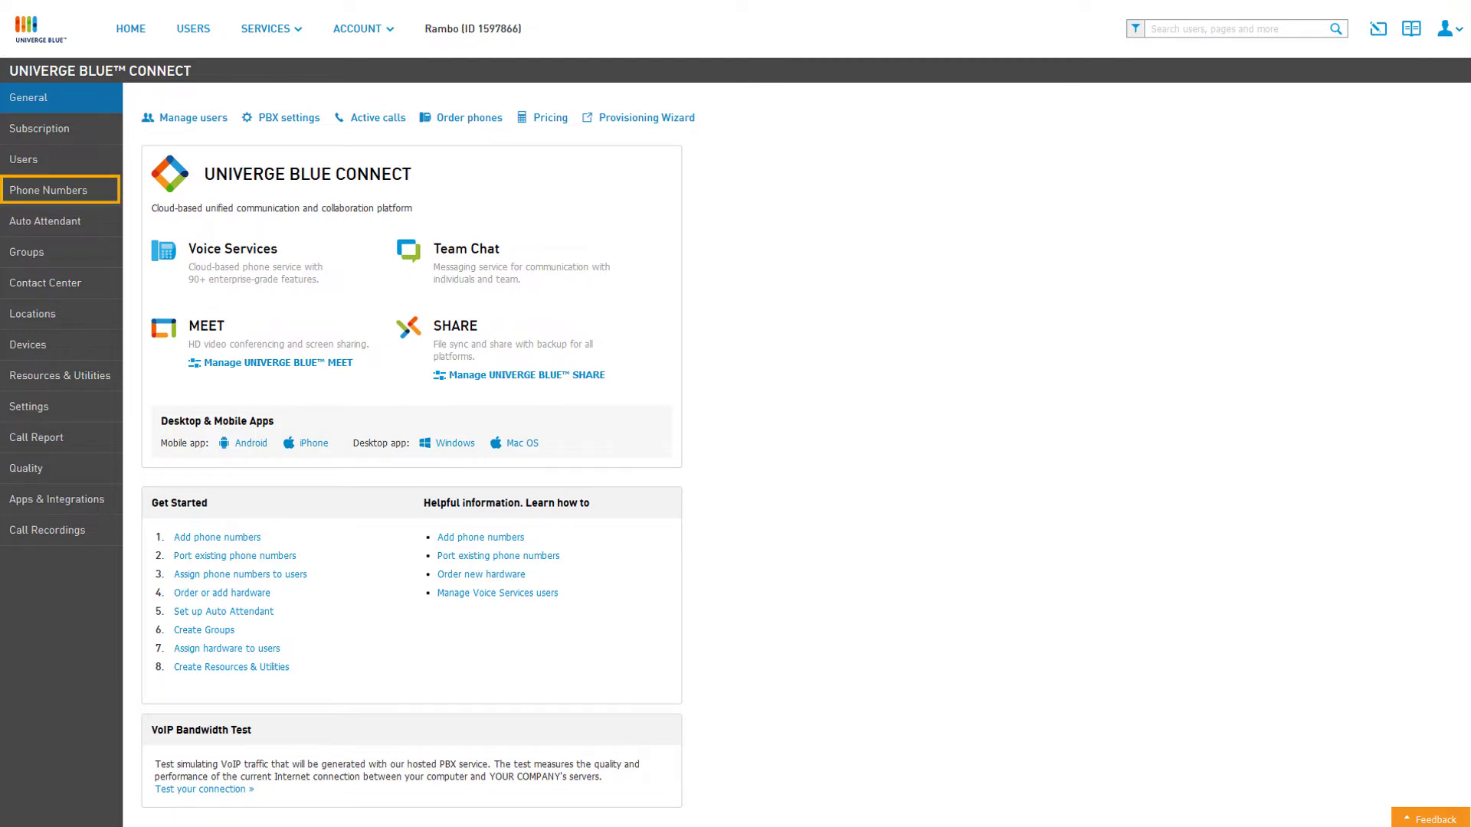
- Open the Phone Numbers list and start the Add local numbers flow
click(47, 190)
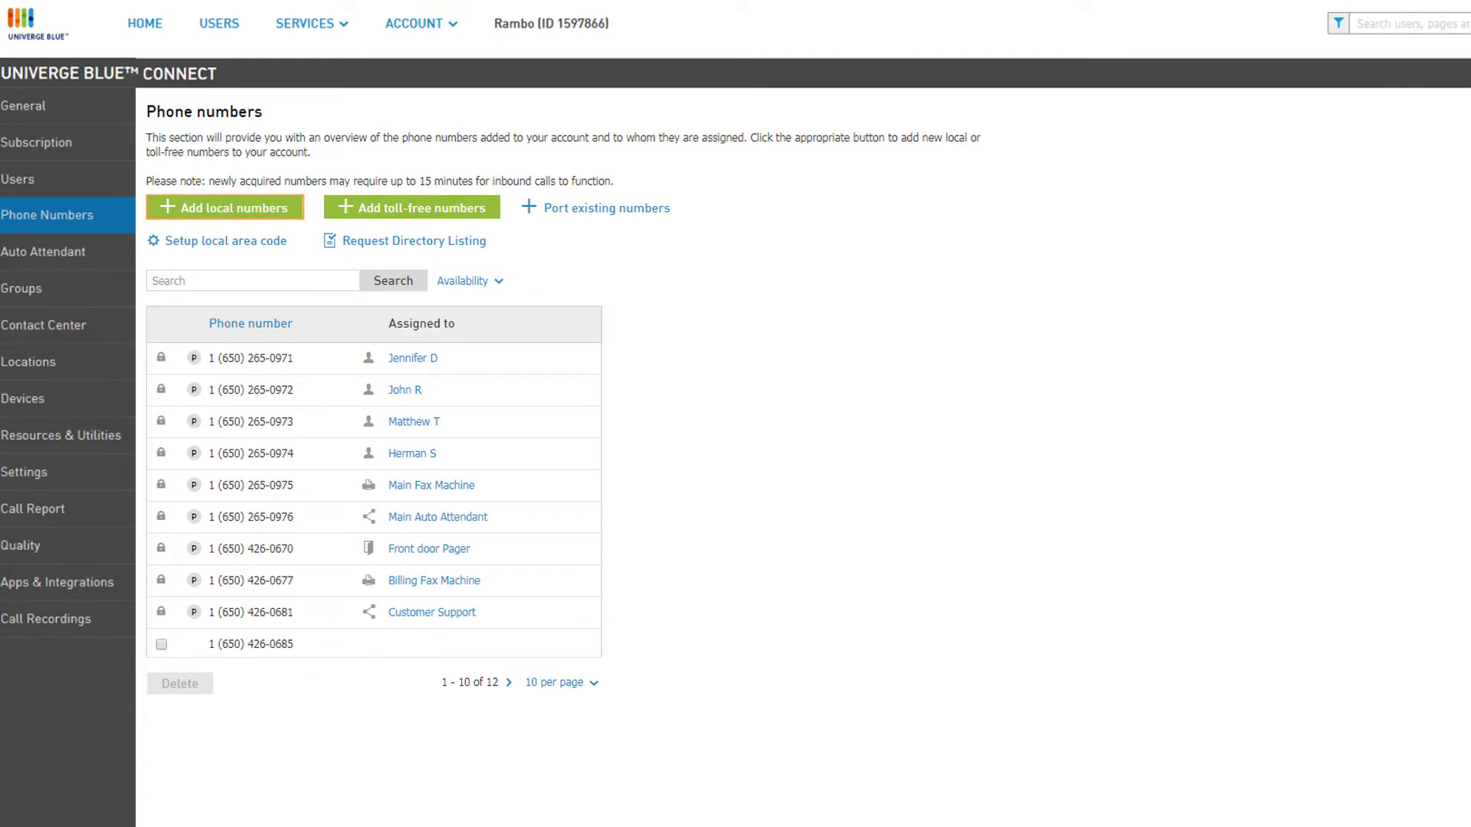
click(273, 209)
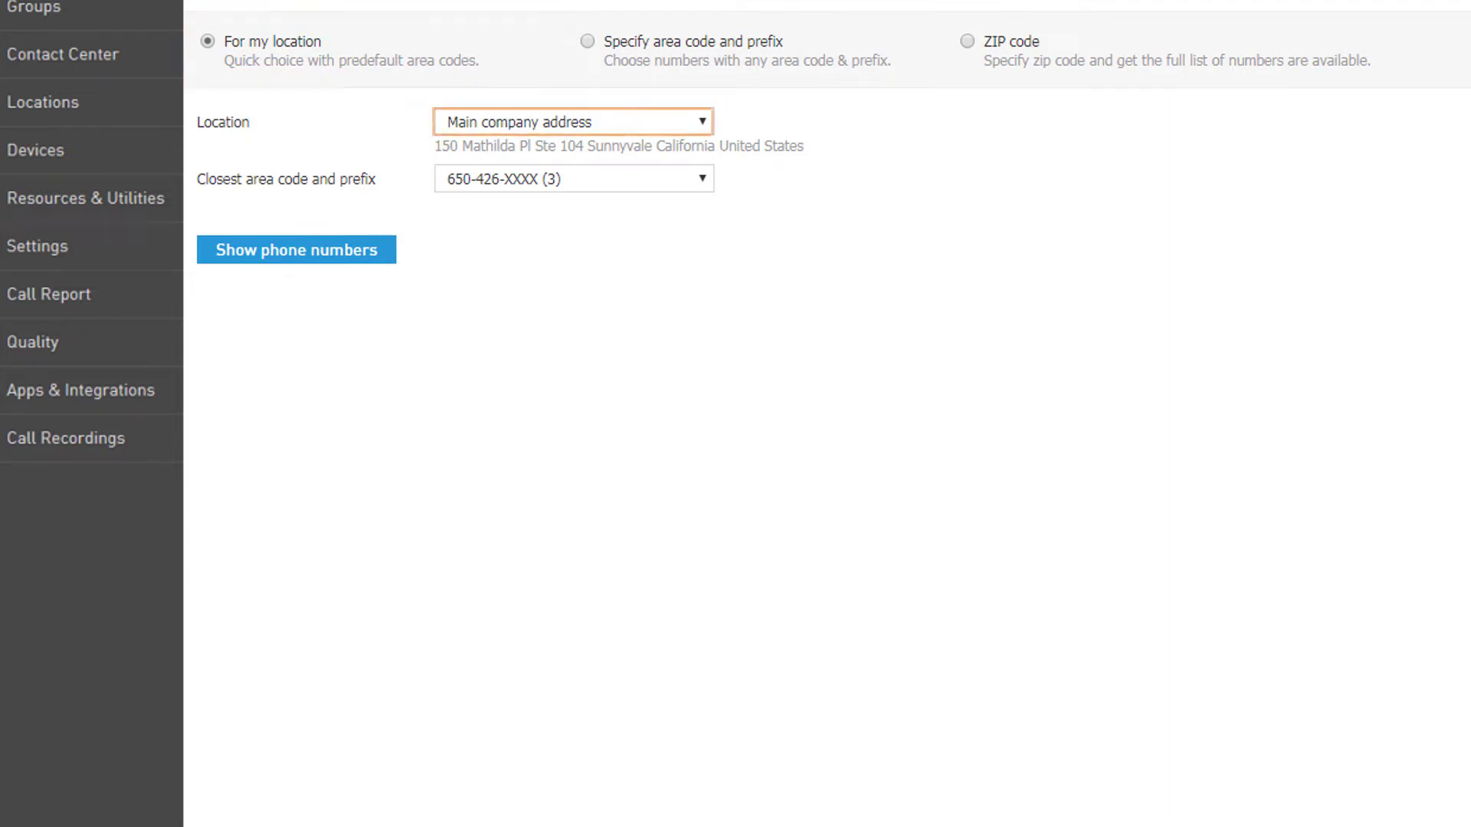
- Set the location to East Coast Office, keeping the 347-547-XXXX prefix
click(702, 122)
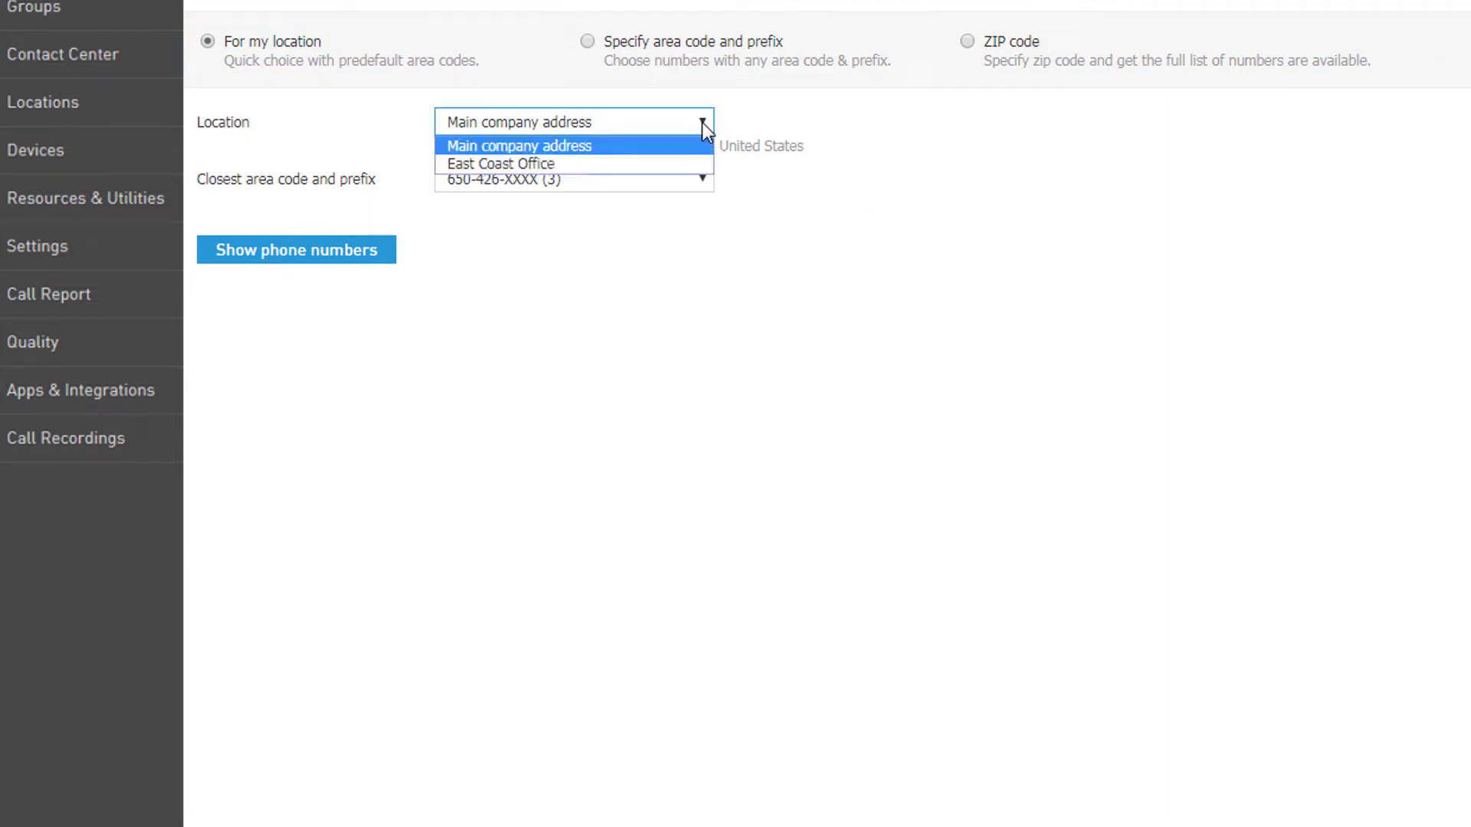
click(694, 163)
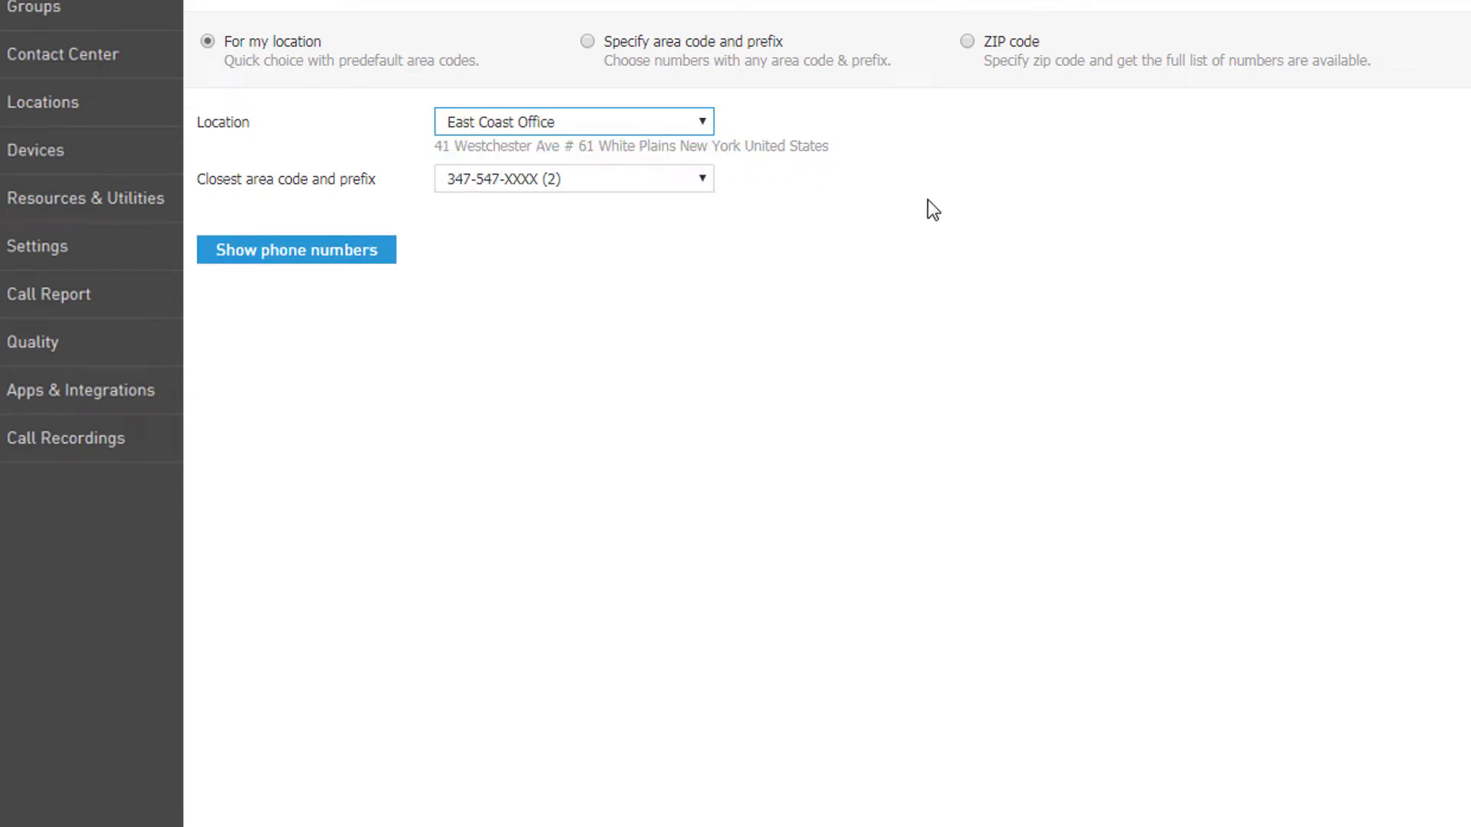
click(702, 179)
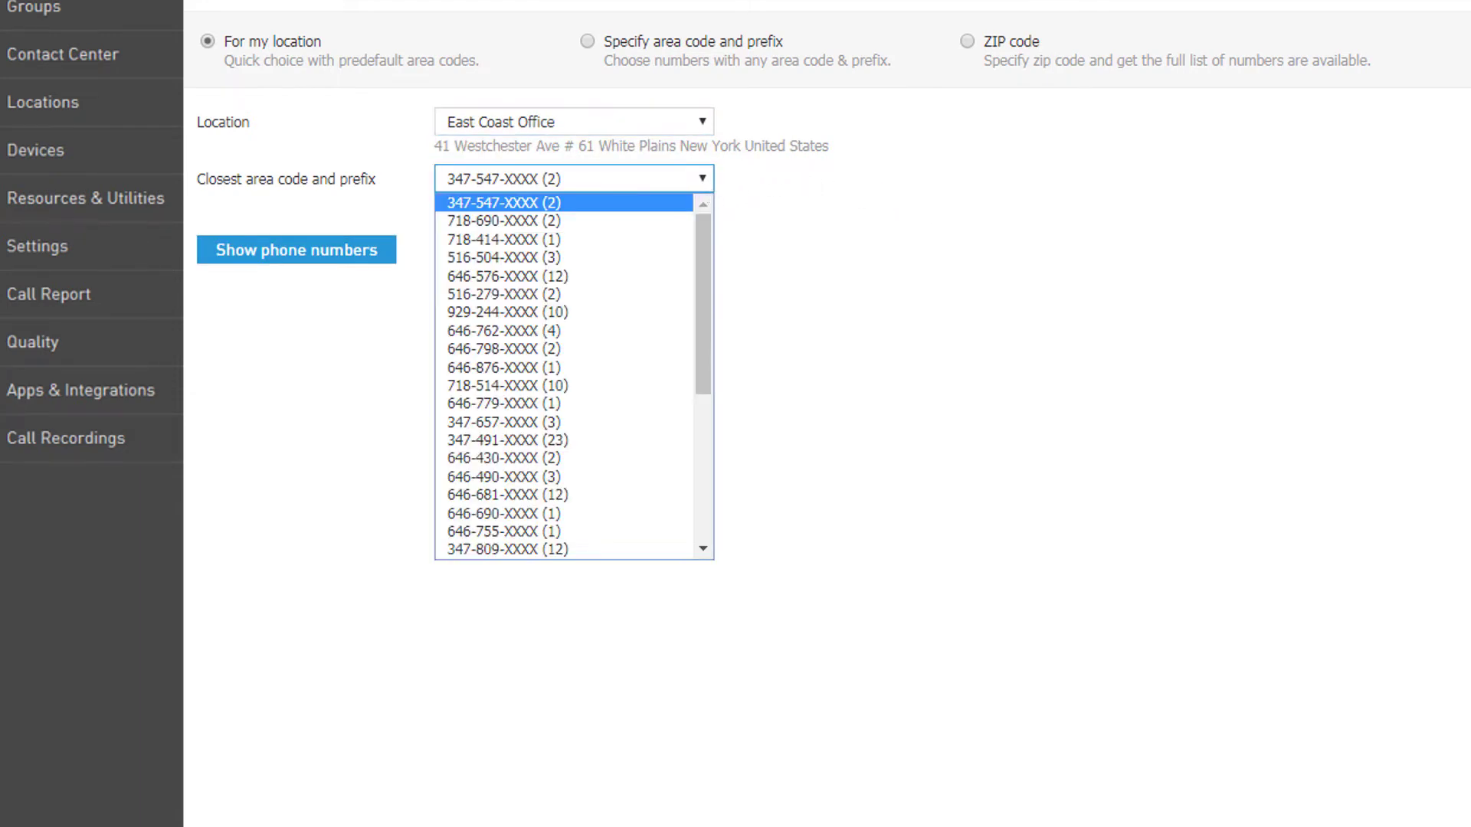
key(Return)
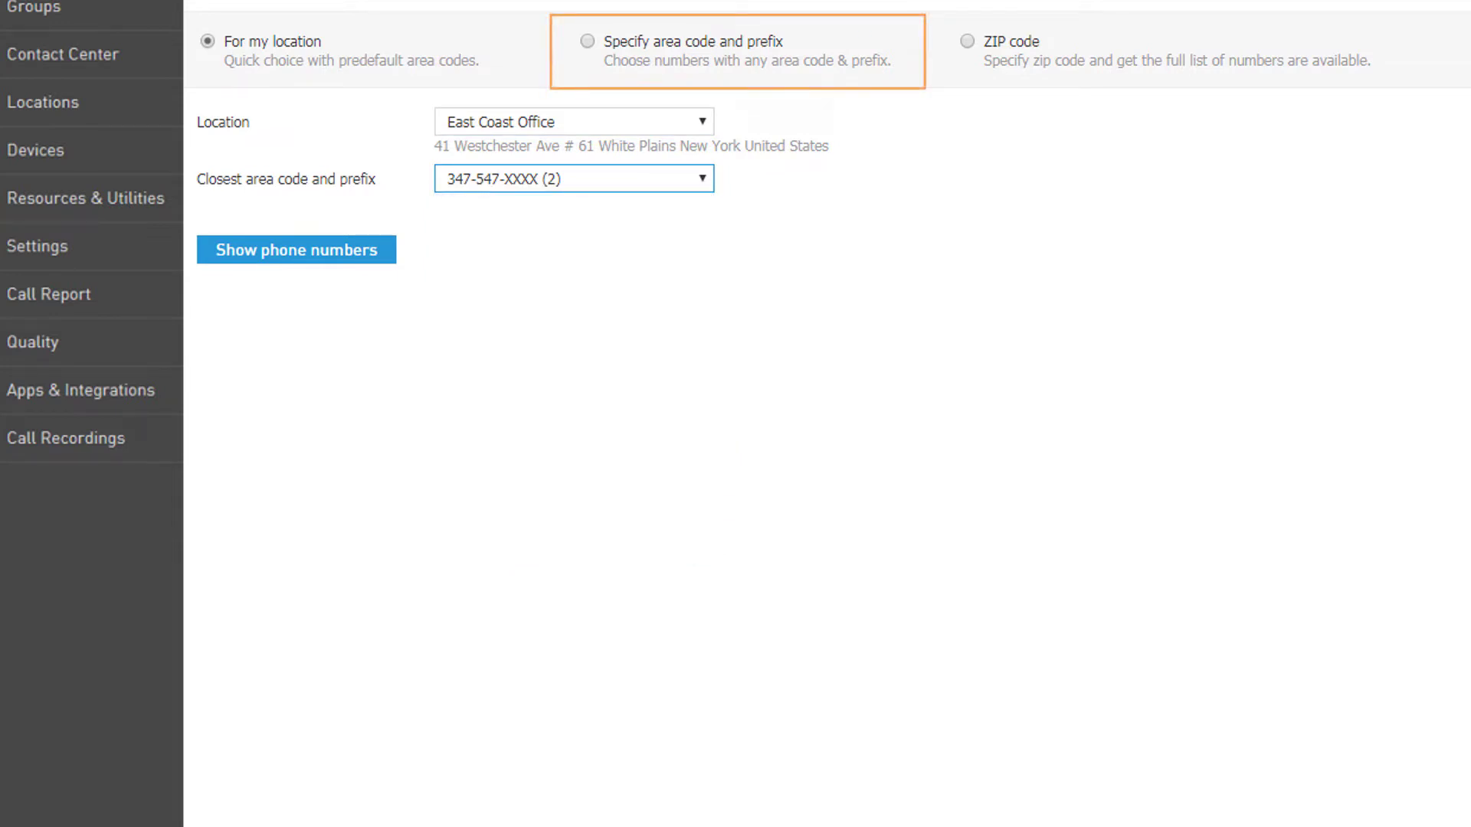
- Search by Specify area code and prefix, keeping 650-426-XXXX (3)
click(761, 38)
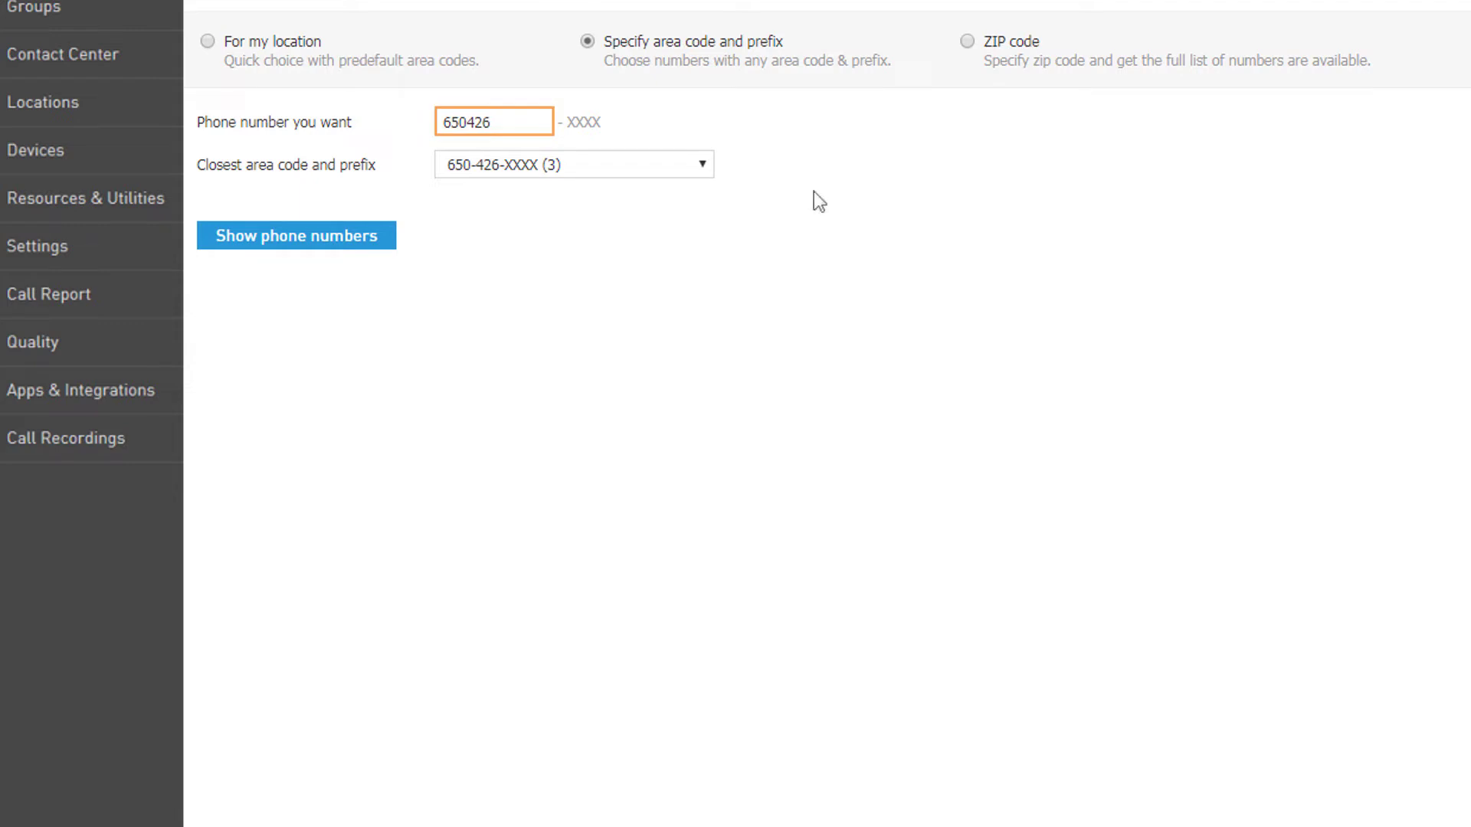
click(703, 170)
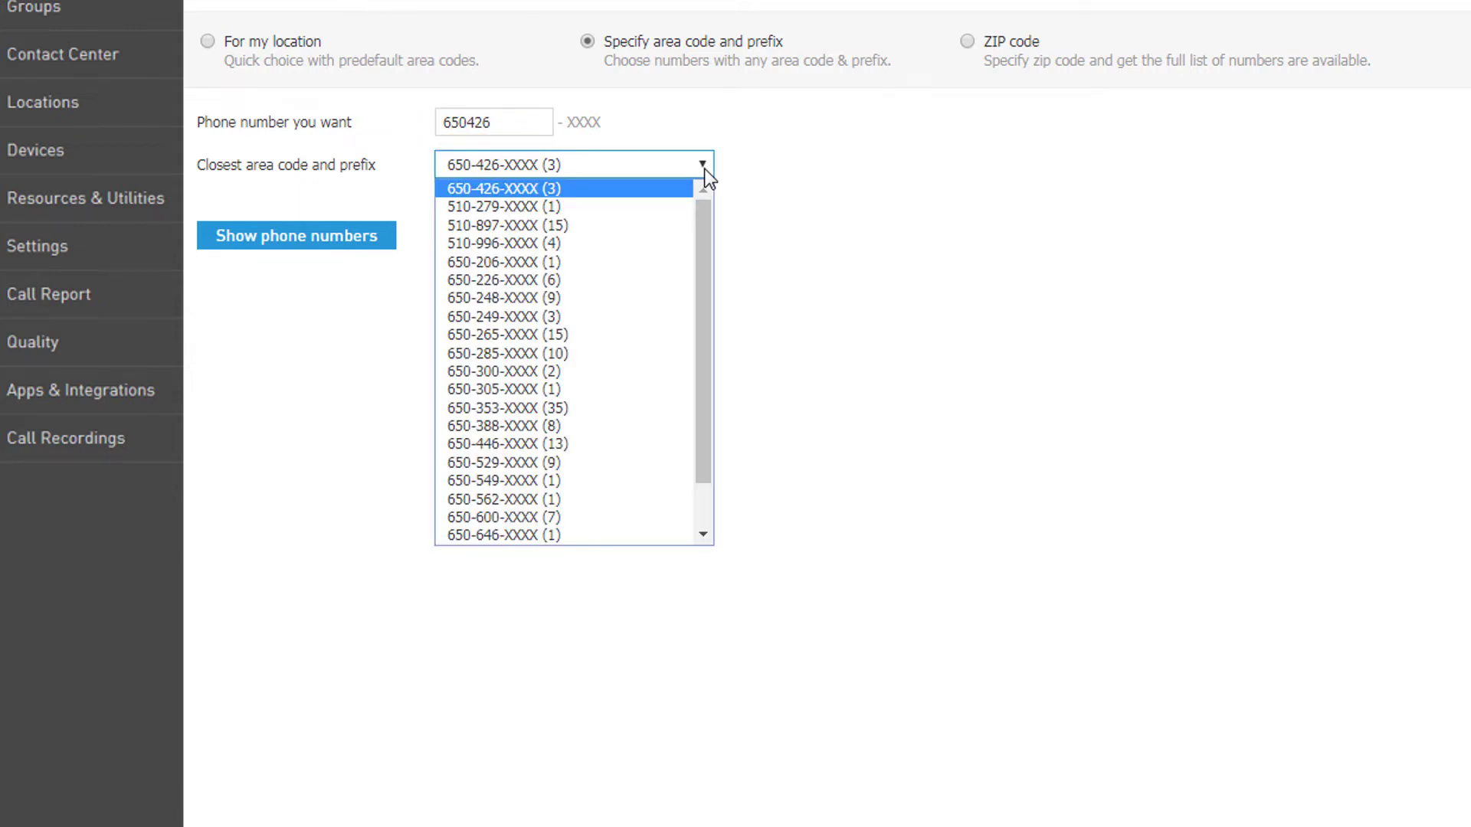
click(704, 168)
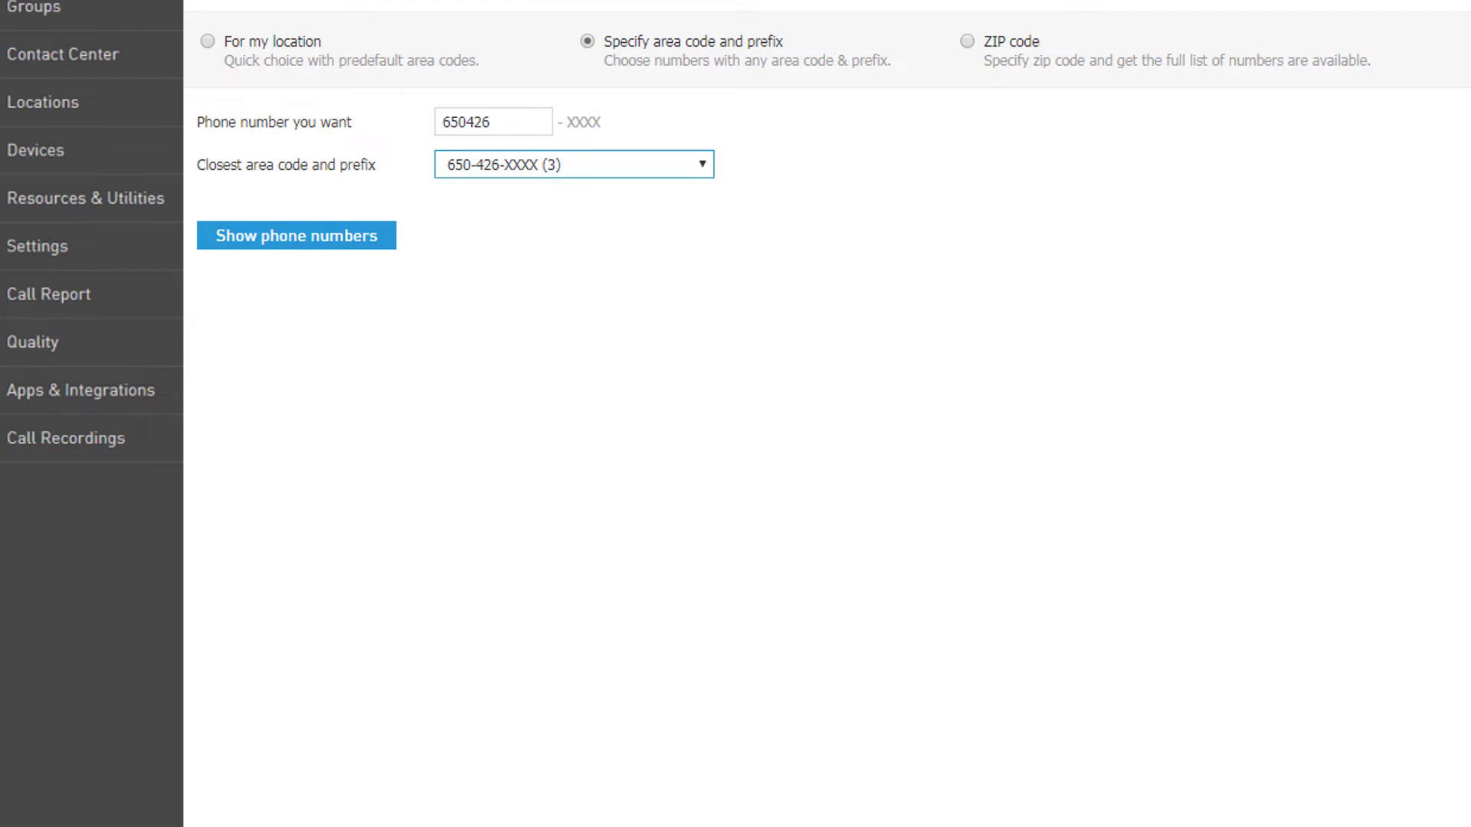
- Try ZIP code 10601, then search near the Main address with prefix 650-265-XXXX (15)
click(968, 42)
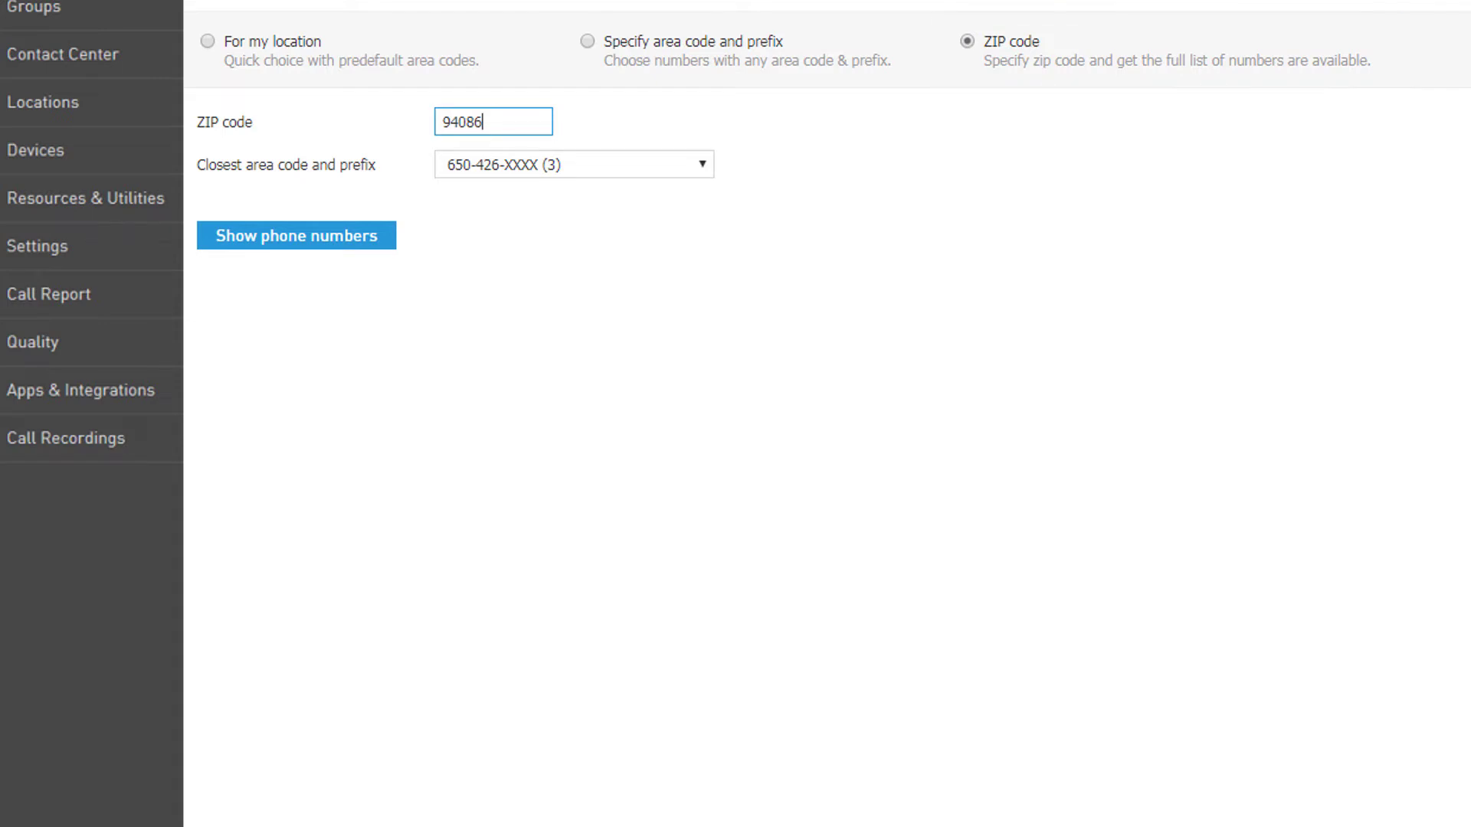
drag(548, 121, 396, 129)
text(10601)
click(300, 42)
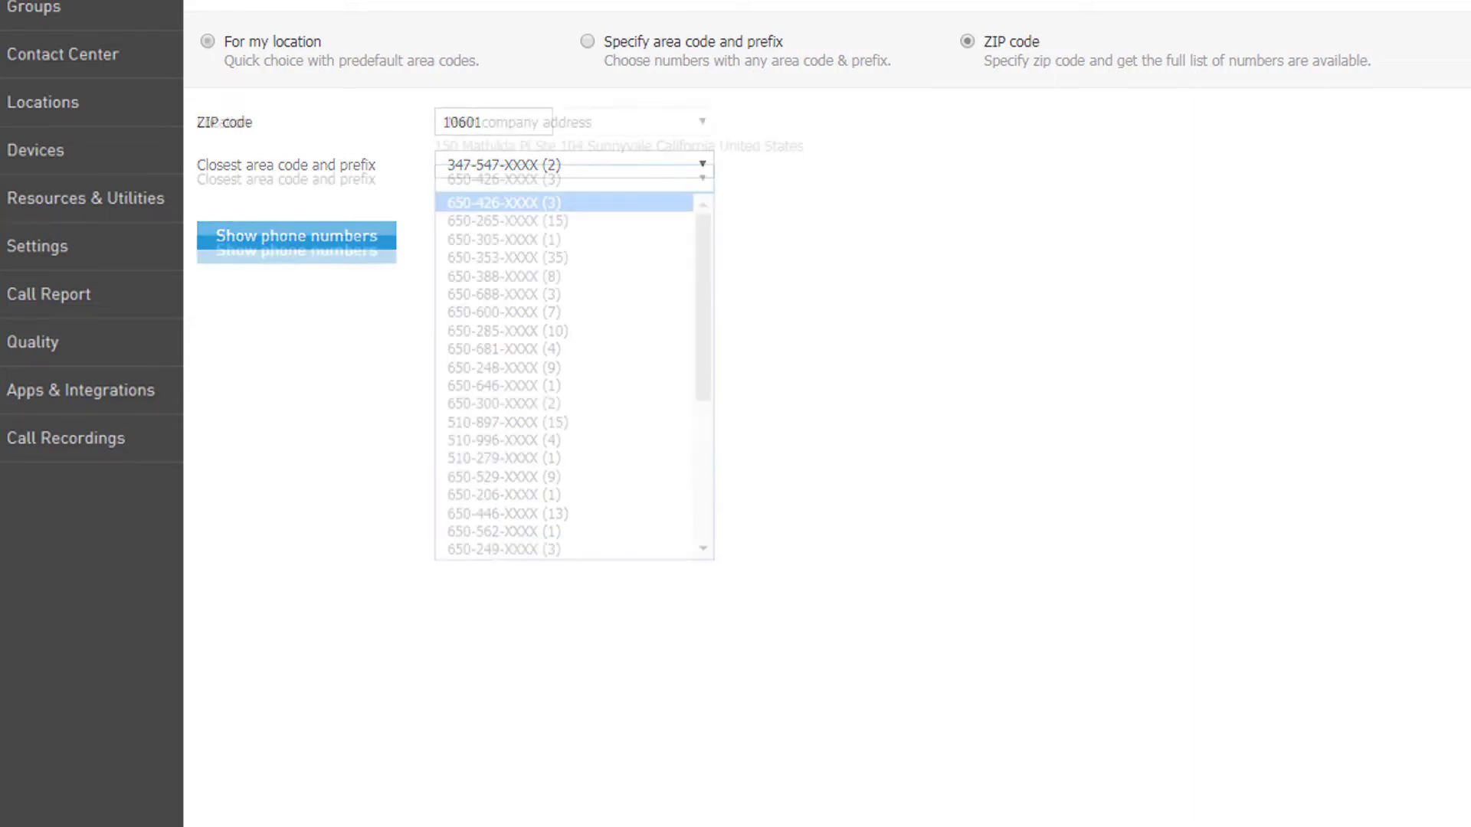
click(492, 226)
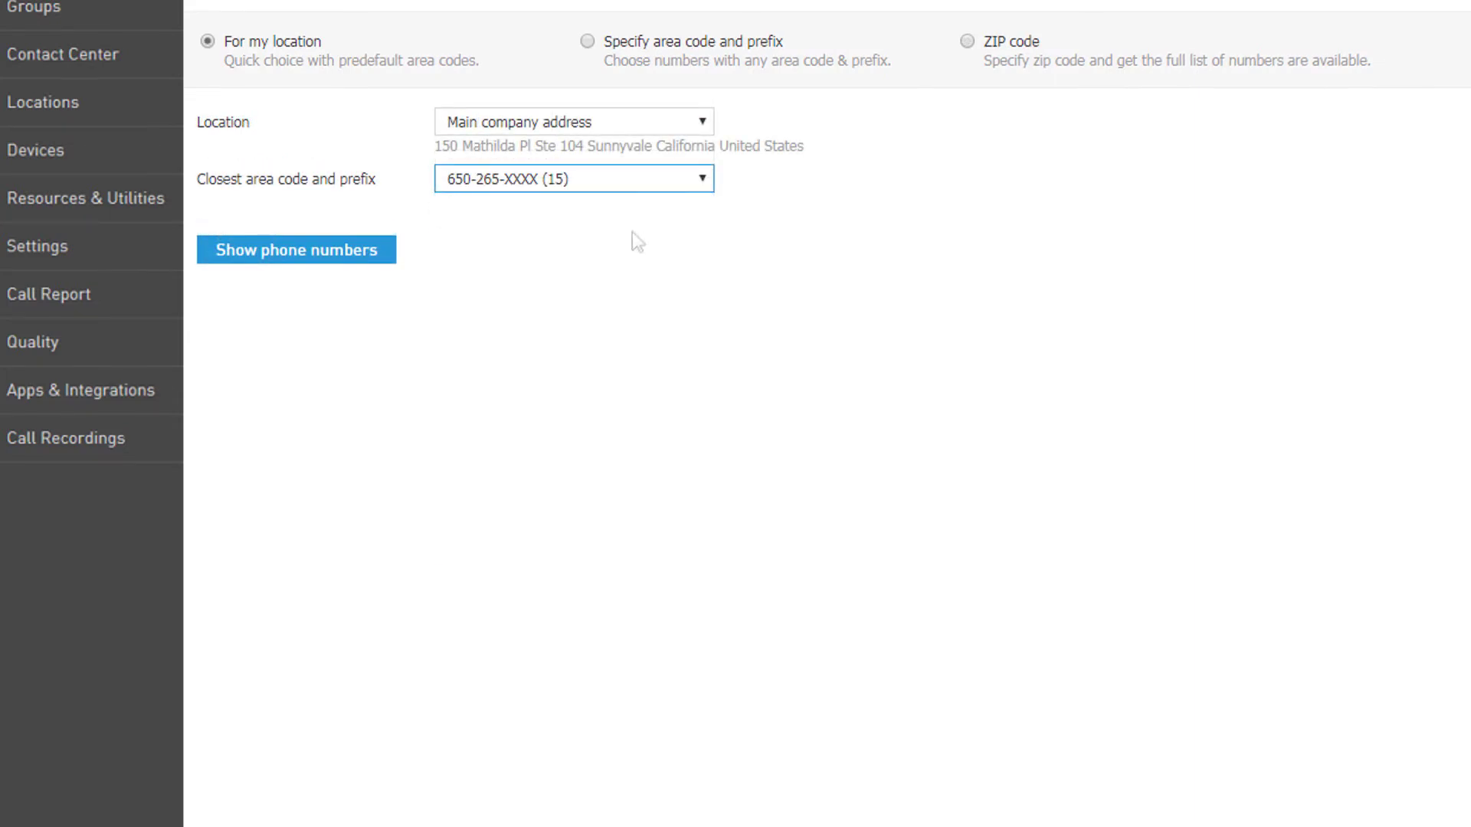
- List the 650-265 numbers, then add and confirm the first one on the account
click(368, 263)
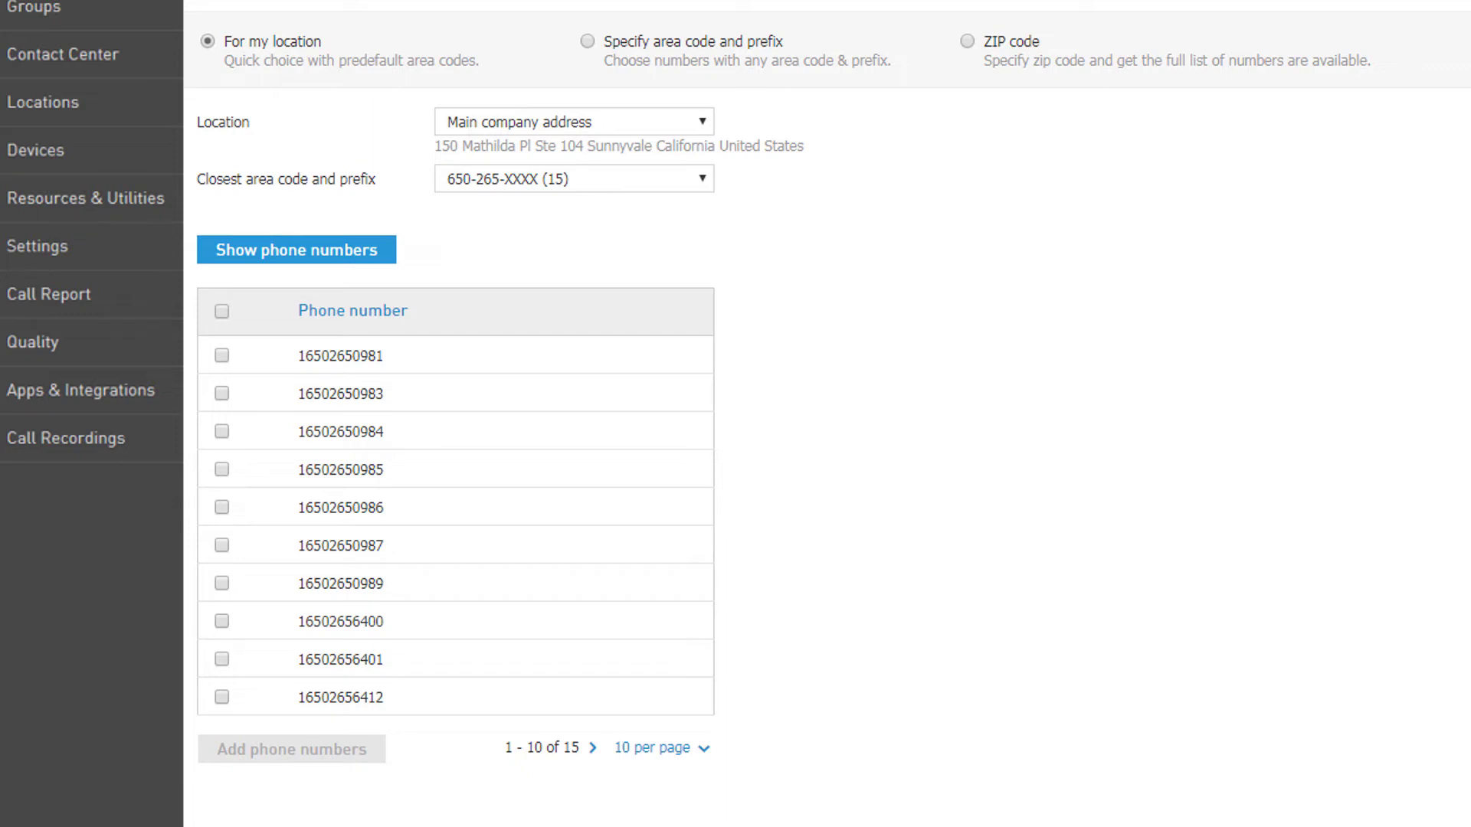
click(221, 355)
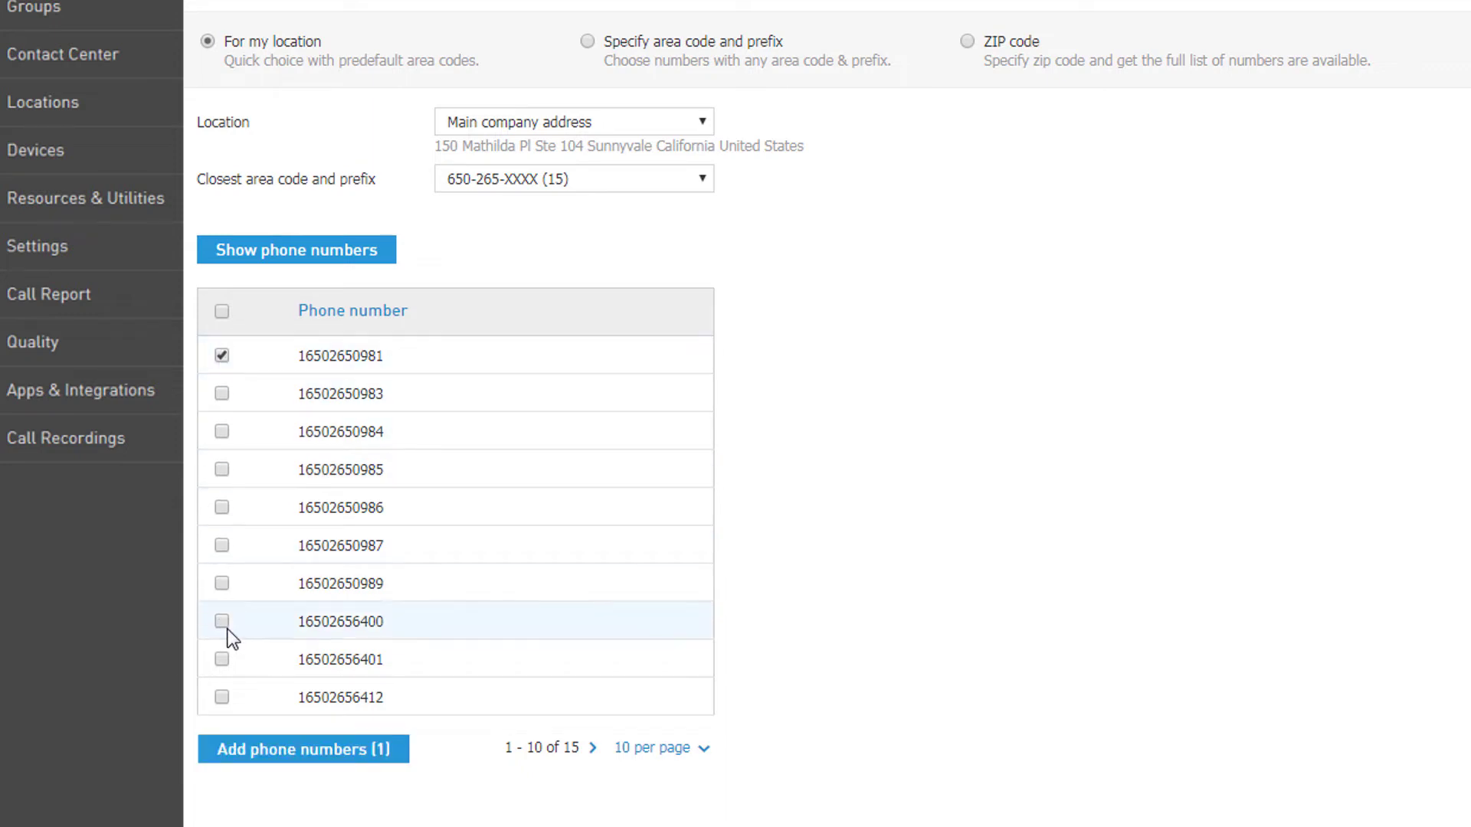
click(270, 750)
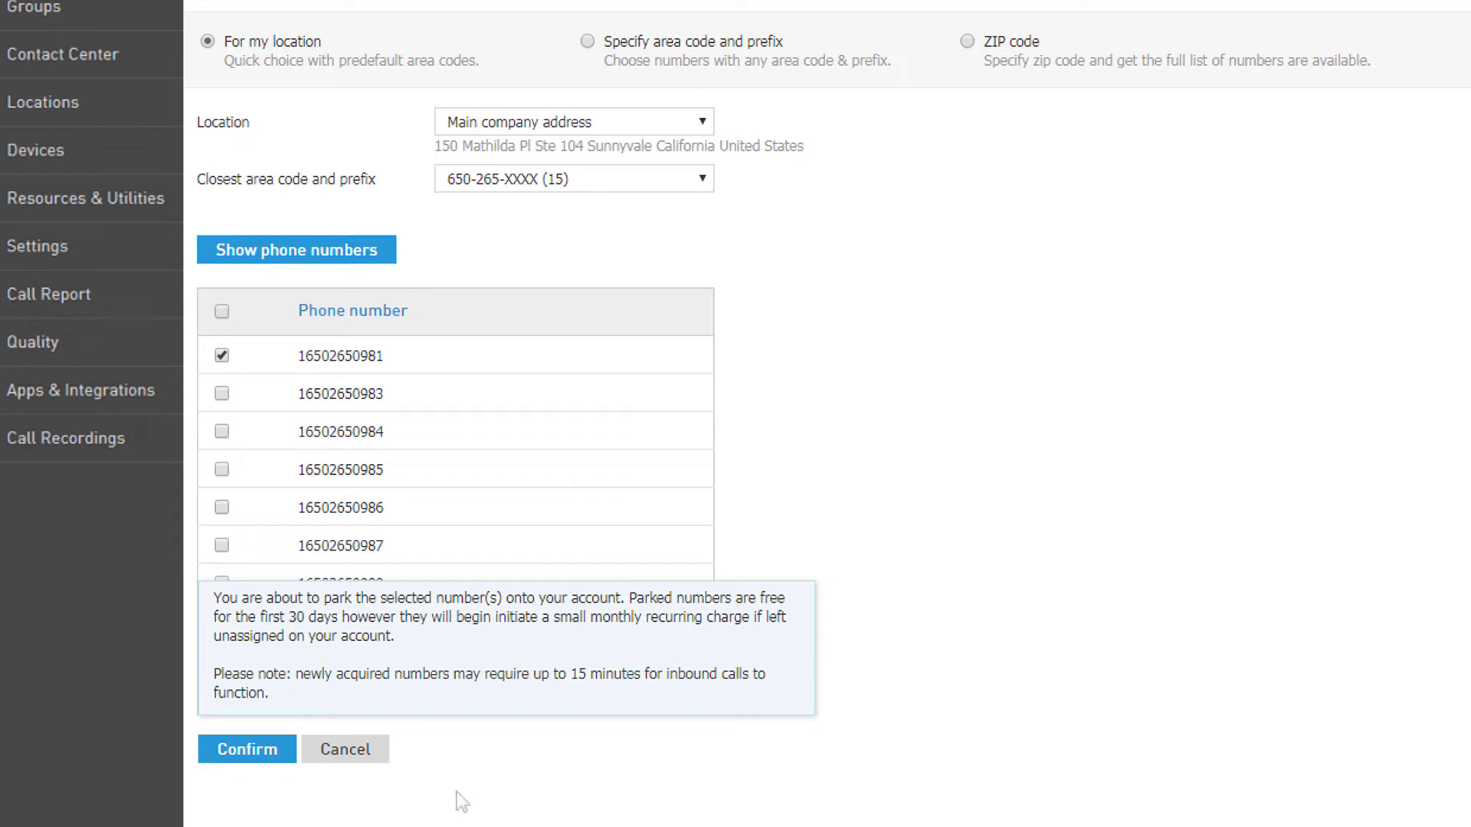
click(268, 753)
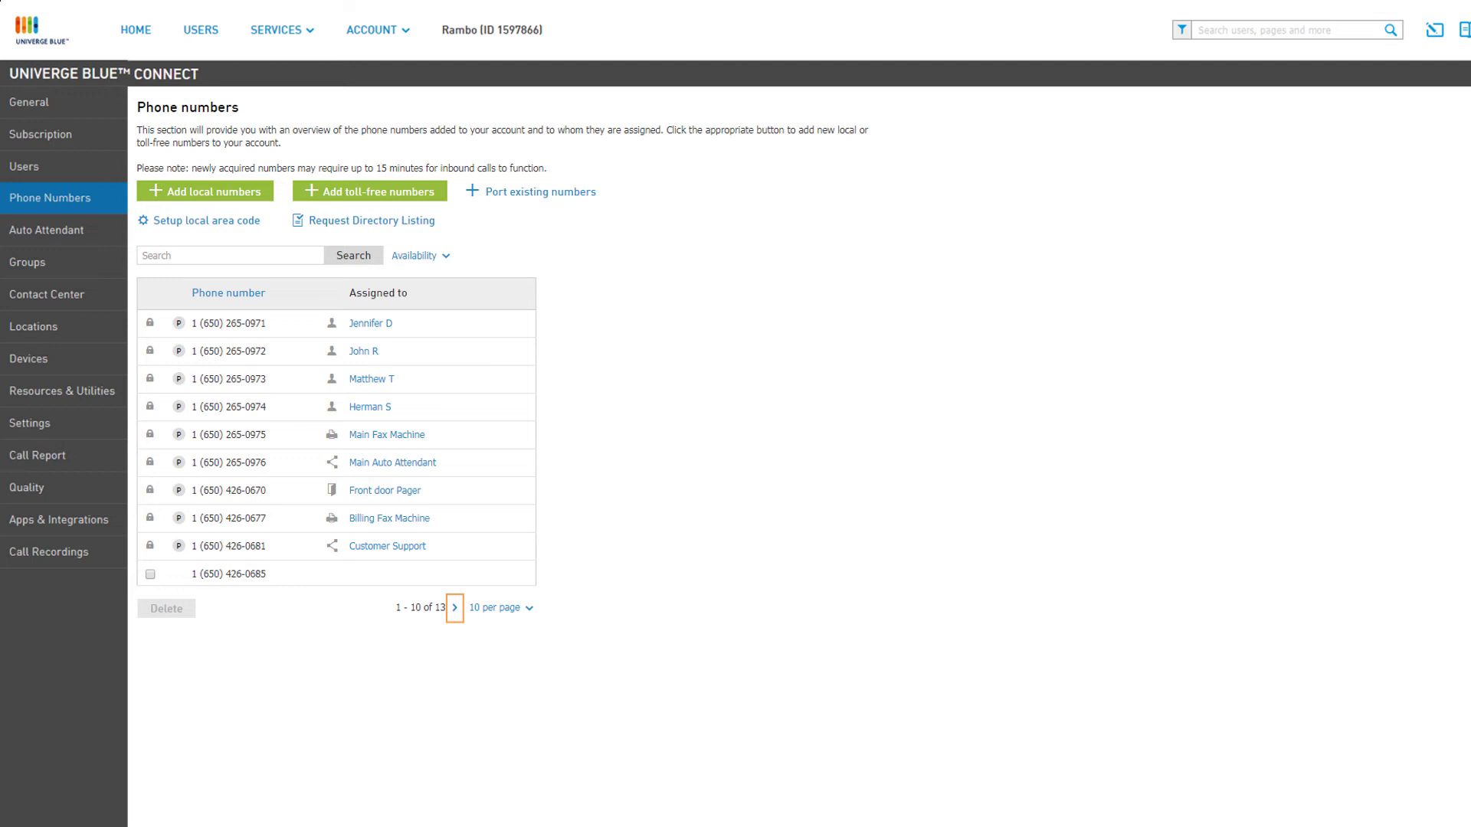
- Show all 13 account numbers on one page, then begin adding a toll-free number
click(503, 613)
click(489, 716)
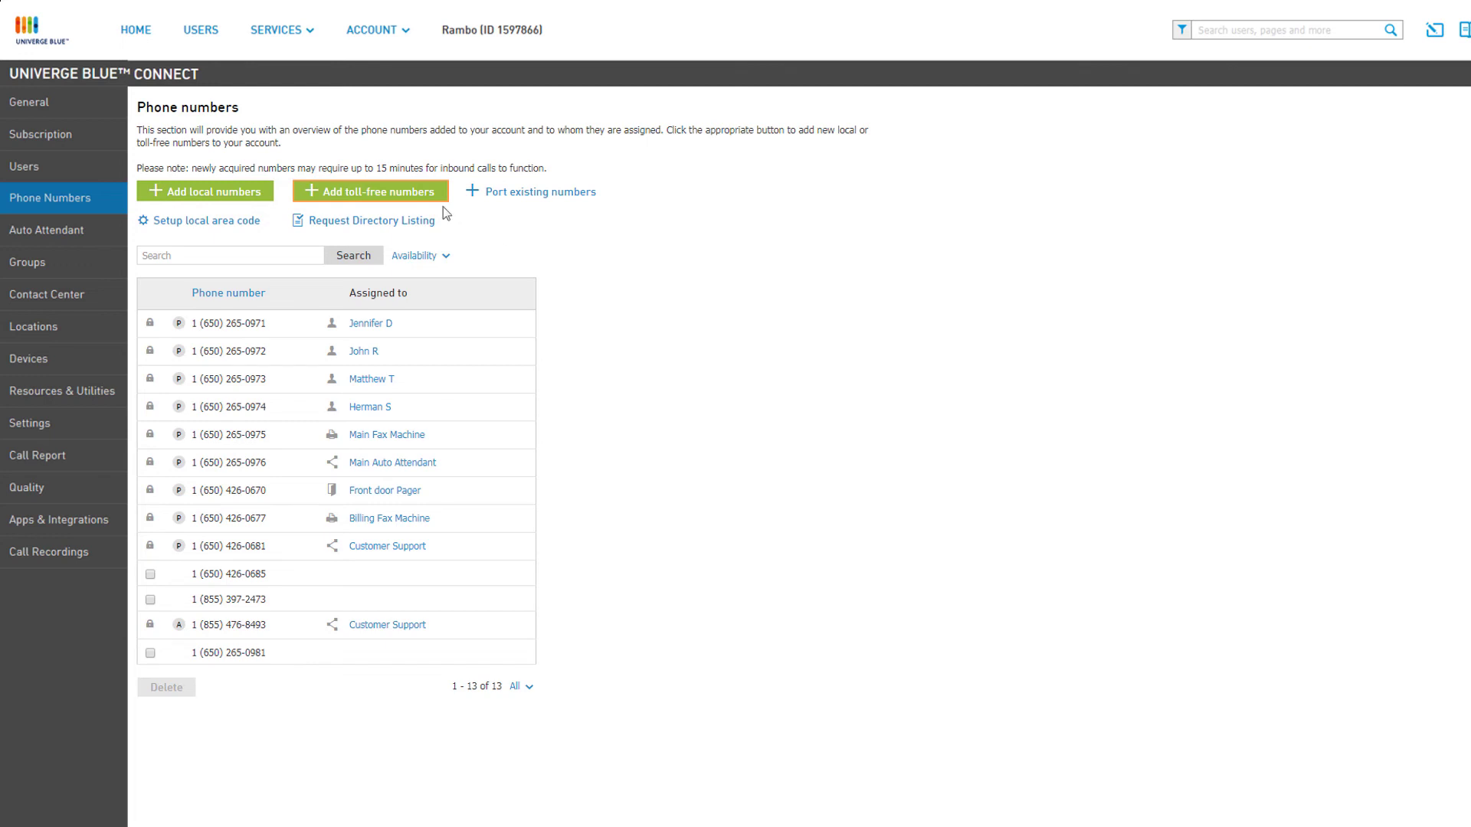
click(428, 193)
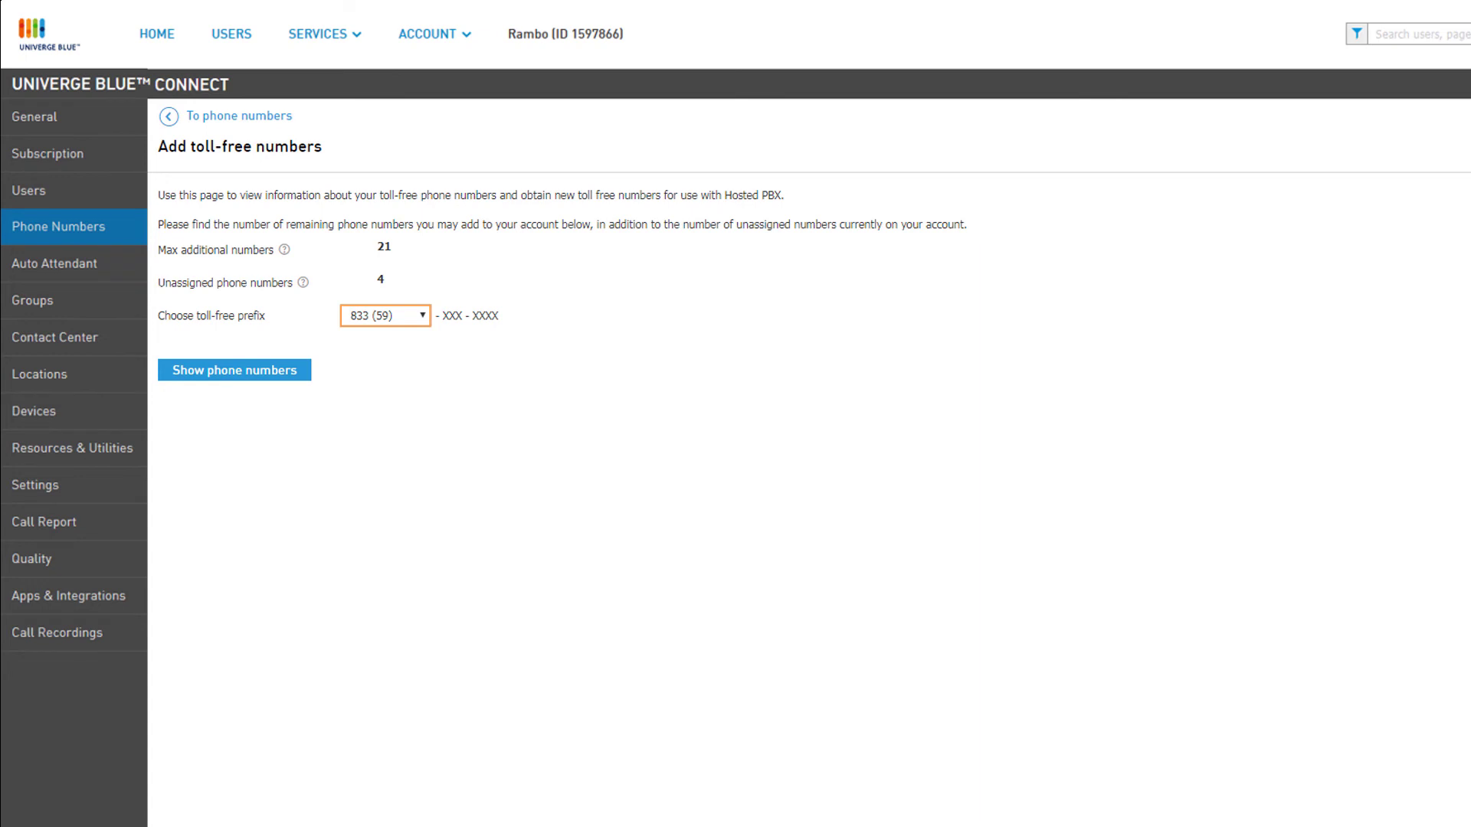
- Choose the 877 (2646) prefix and add the first available toll-free number, confirming
click(418, 318)
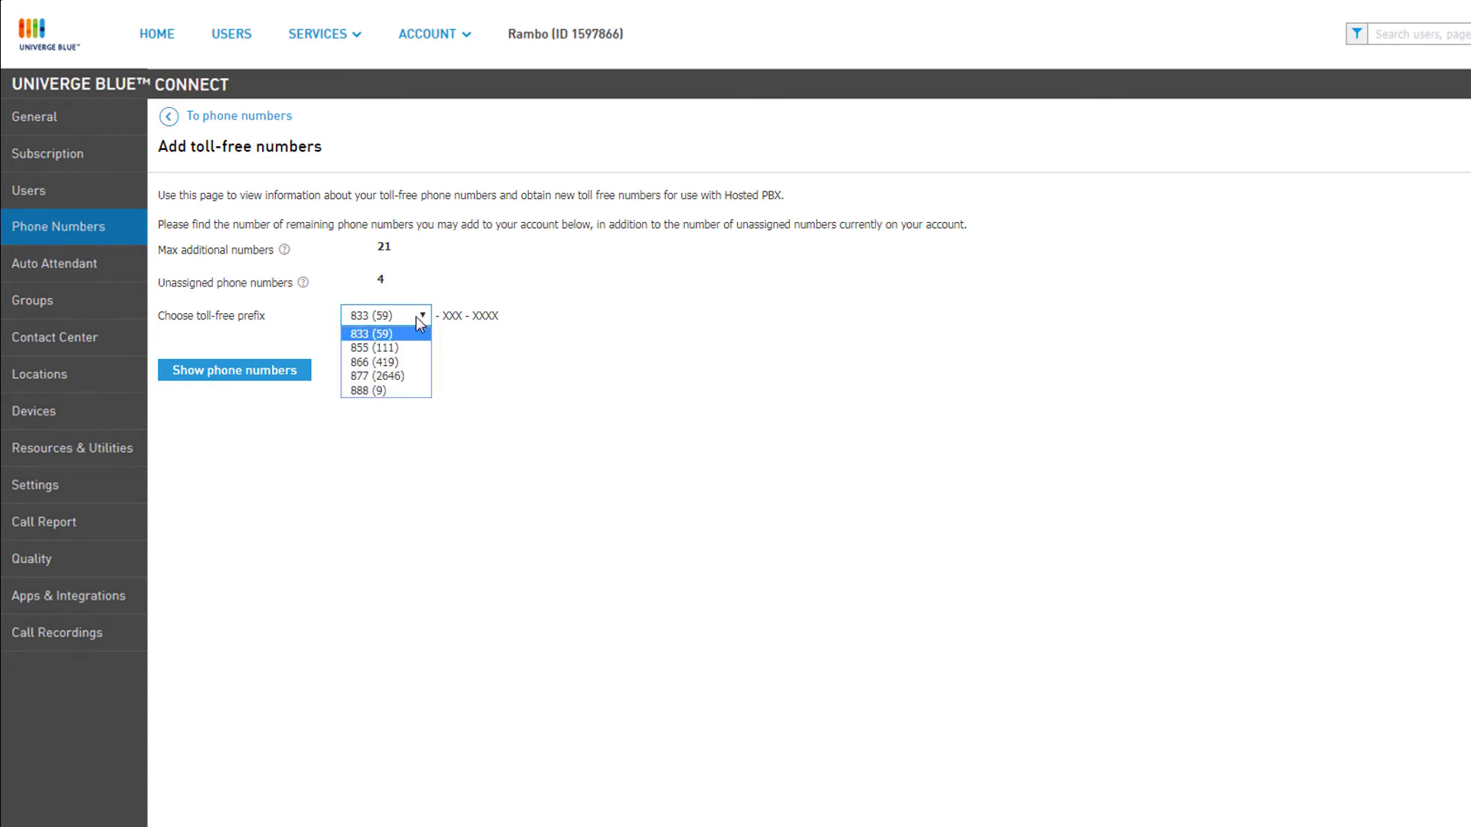
click(412, 377)
click(234, 370)
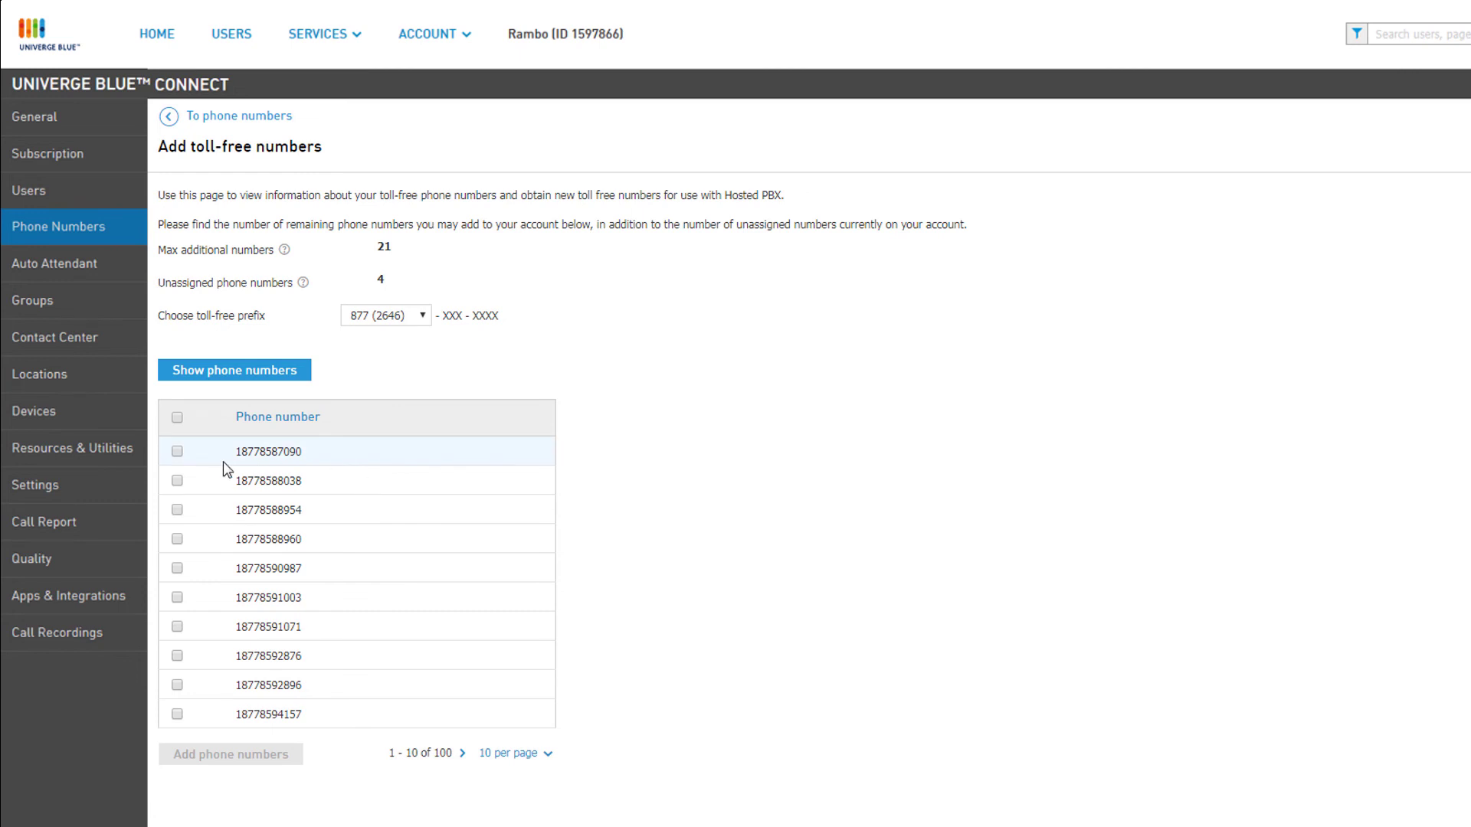
click(177, 452)
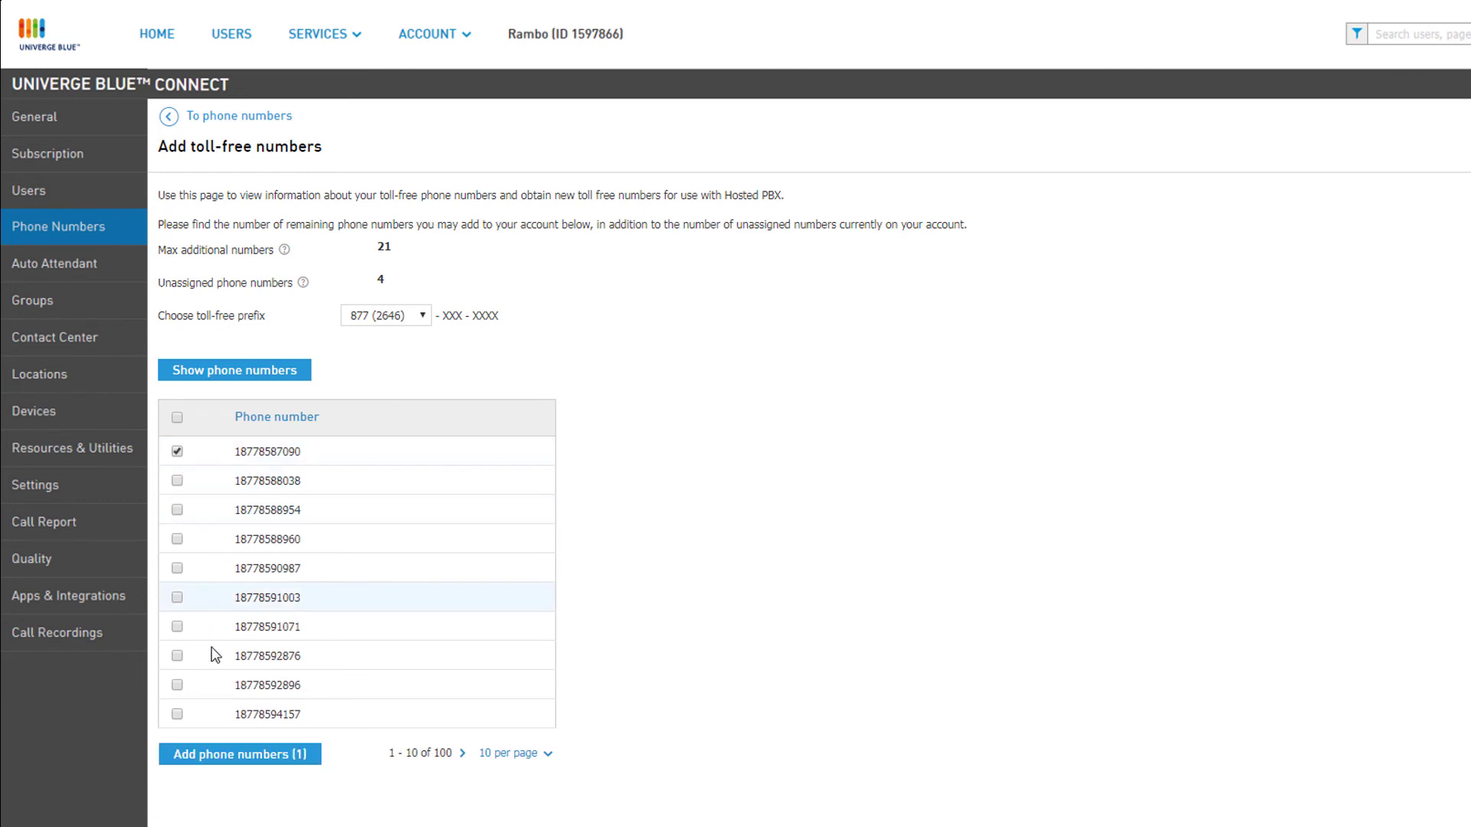
click(239, 759)
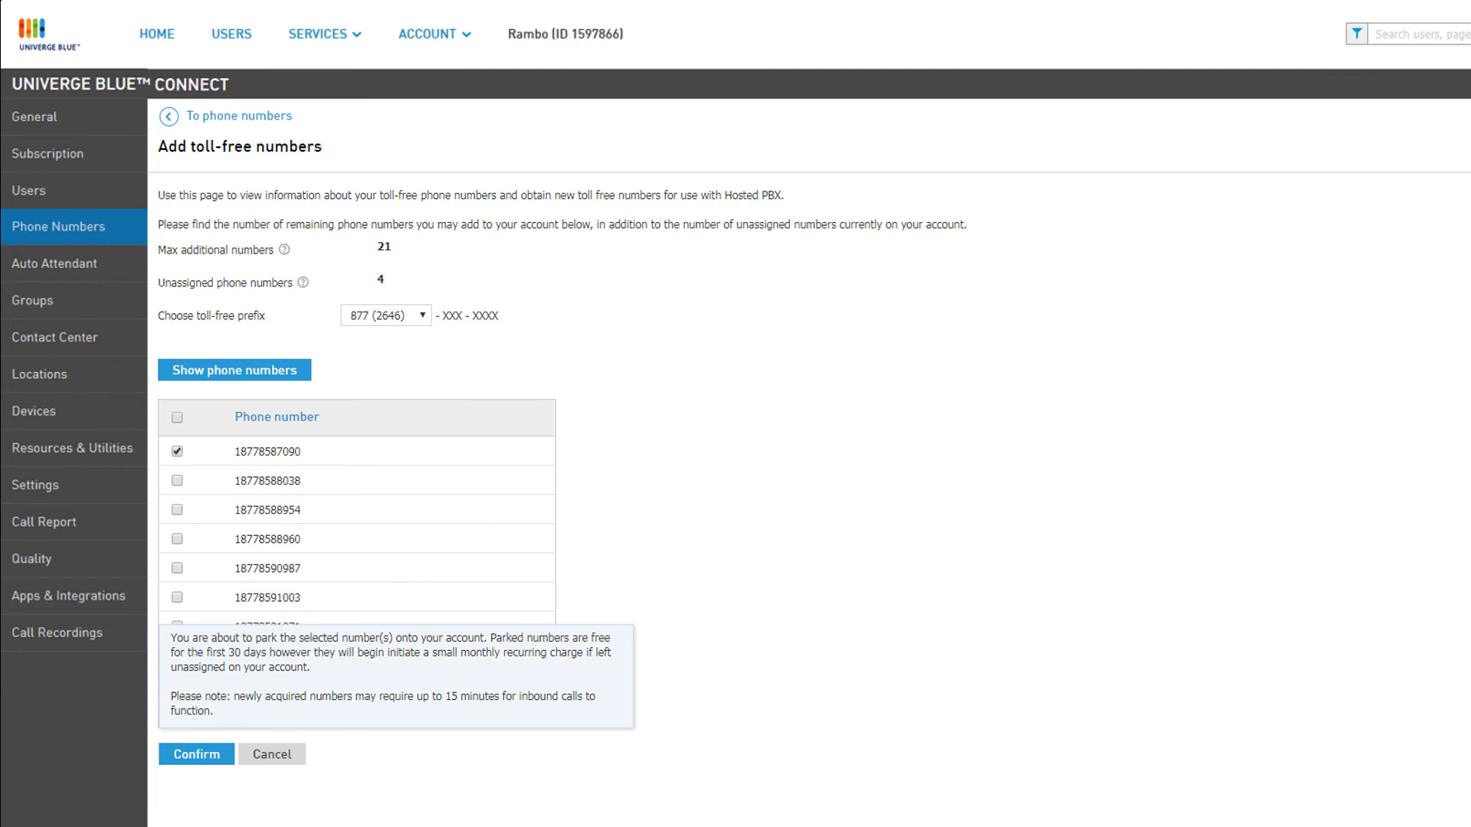
click(200, 757)
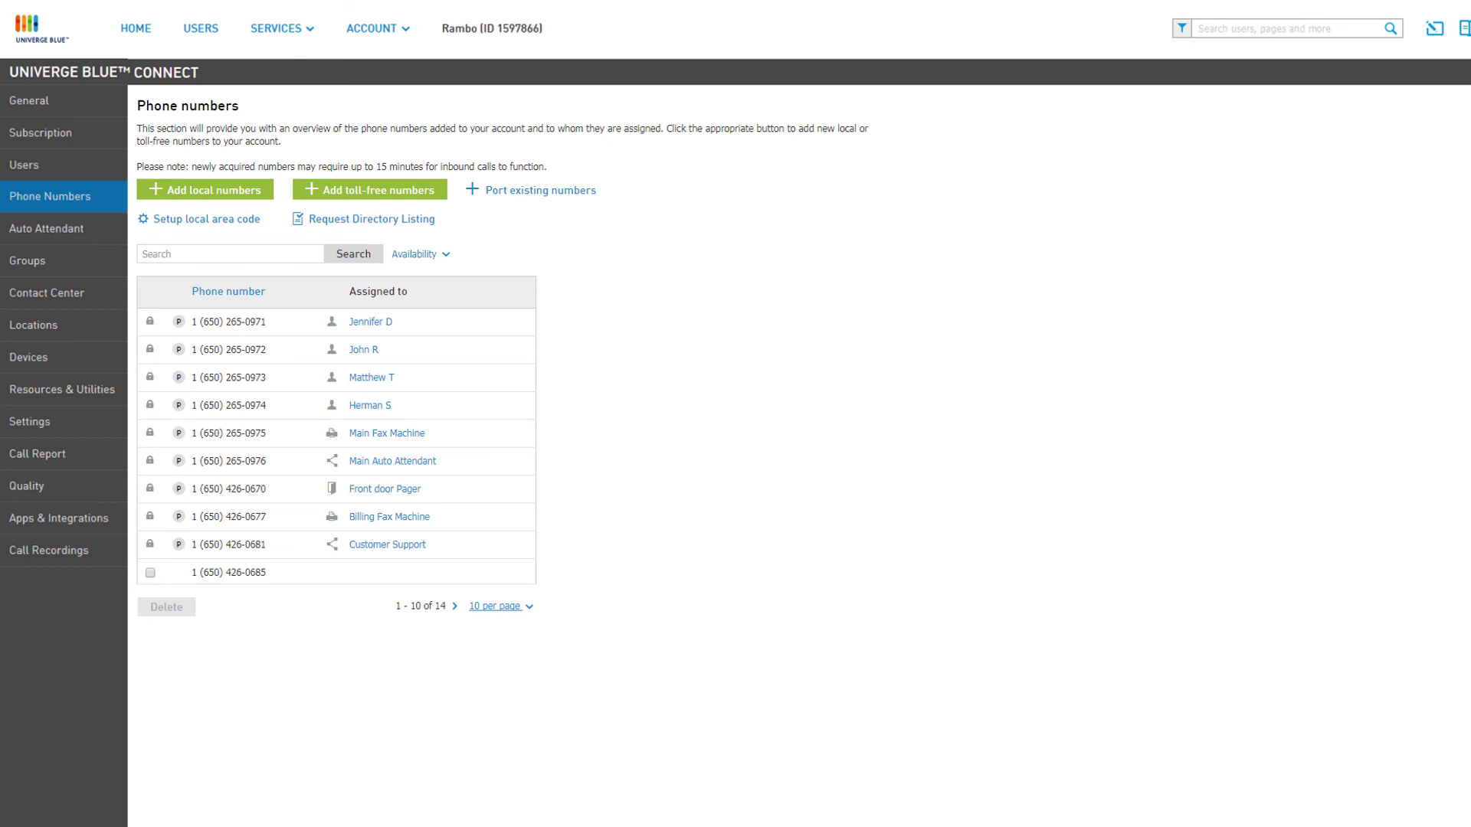
click(494, 606)
key(Escape)
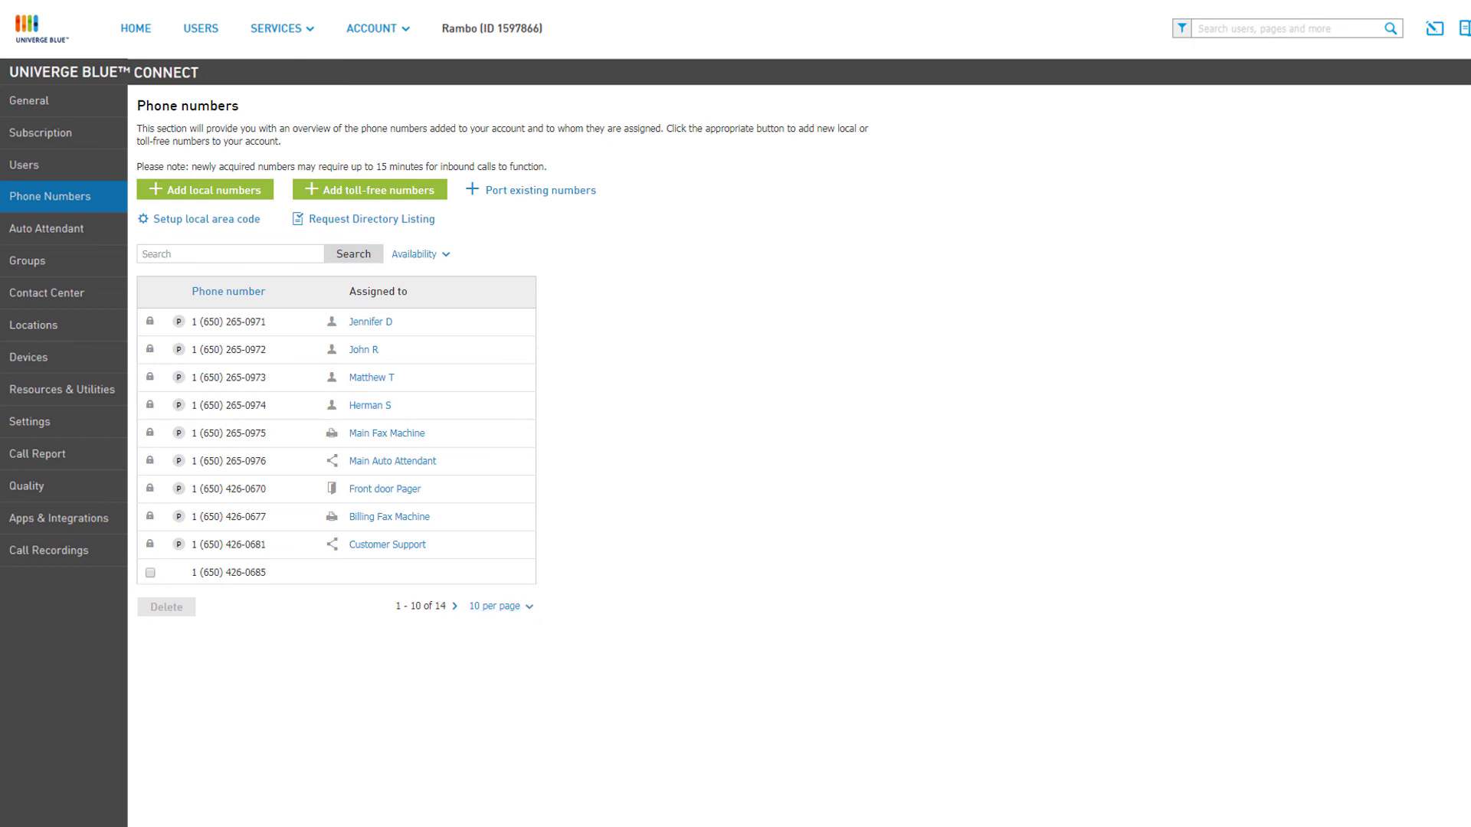